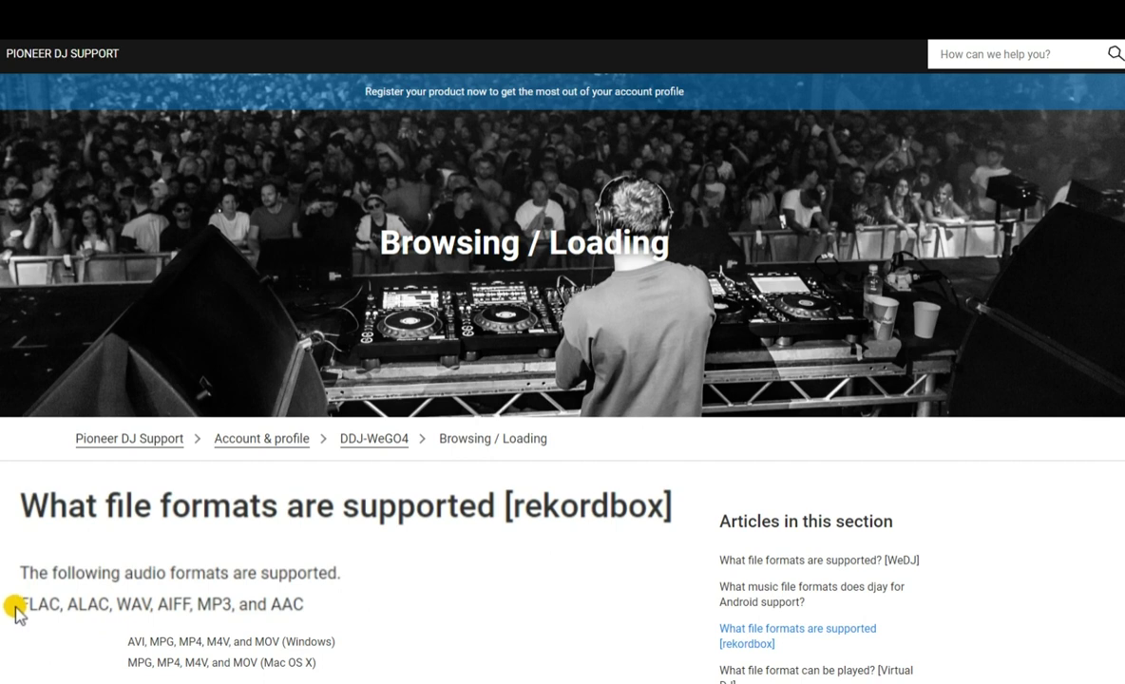
Highlight rekordbox's supported formats line: FLAC, ALAC, WAV, AIFF, MP3, AAC.
{"action": "left_click_drag", "start_coordinate": [16, 611], "coordinate": [371, 630]}
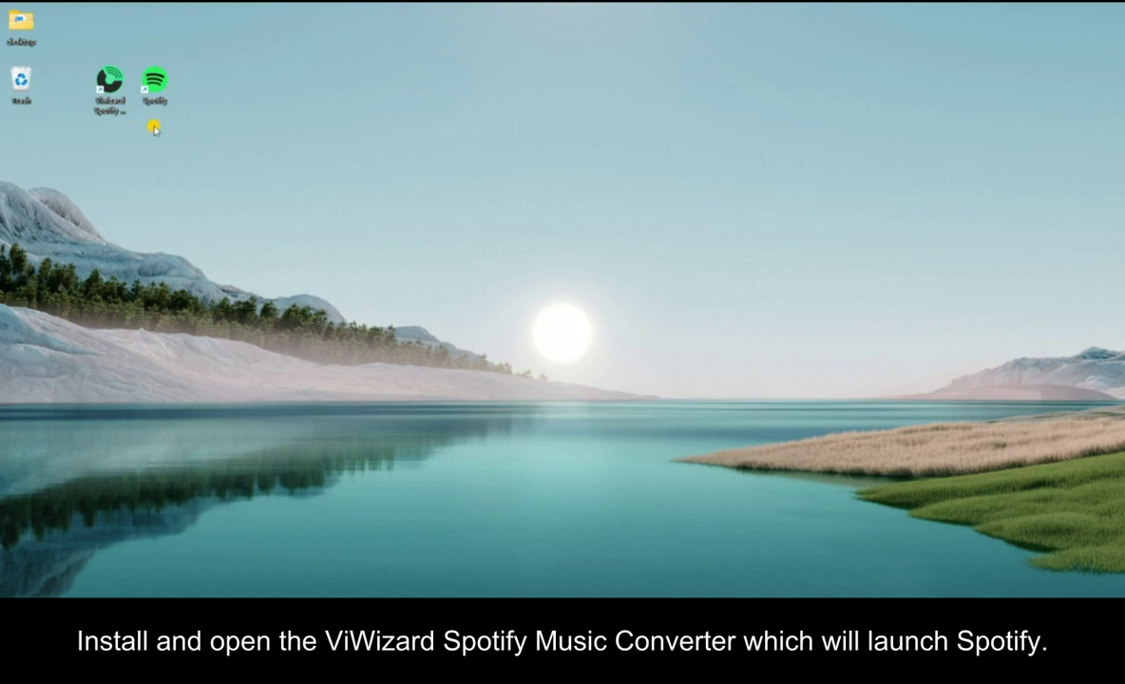
Launch ViWizard and arrange it side by side with Spotify.
{"action": "double_click", "coordinate": [121, 85]}
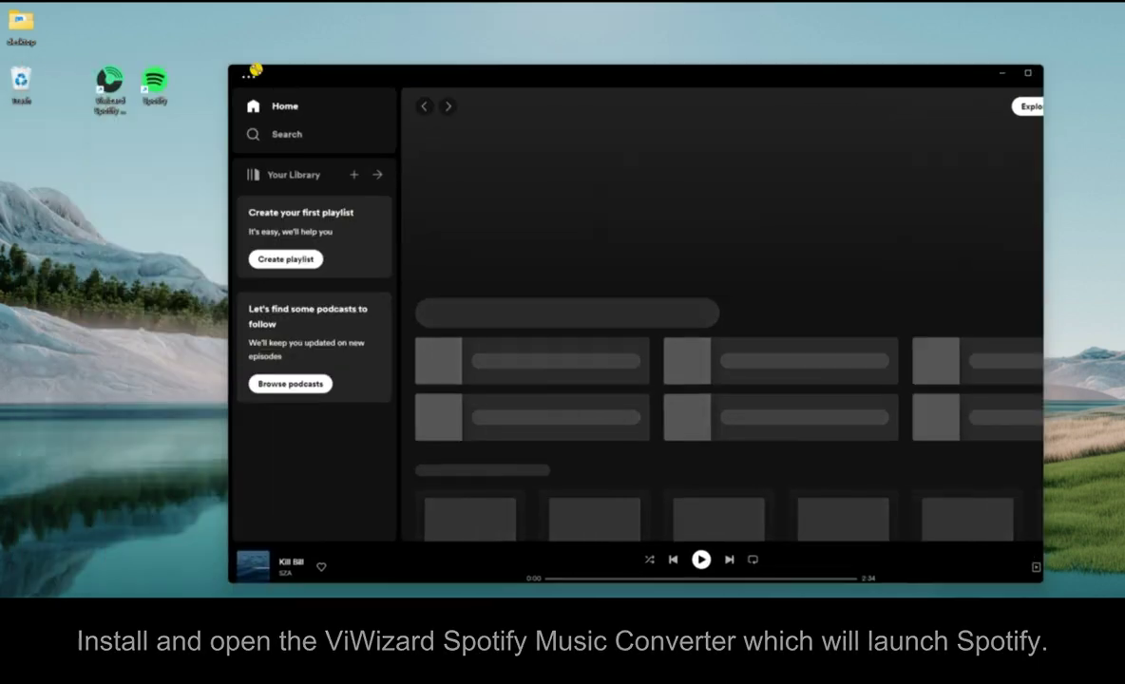
{"action": "left_click_drag", "start_coordinate": [251, 68], "coordinate": [289, 68]}
{"action": "left_click", "coordinate": [278, 126]}
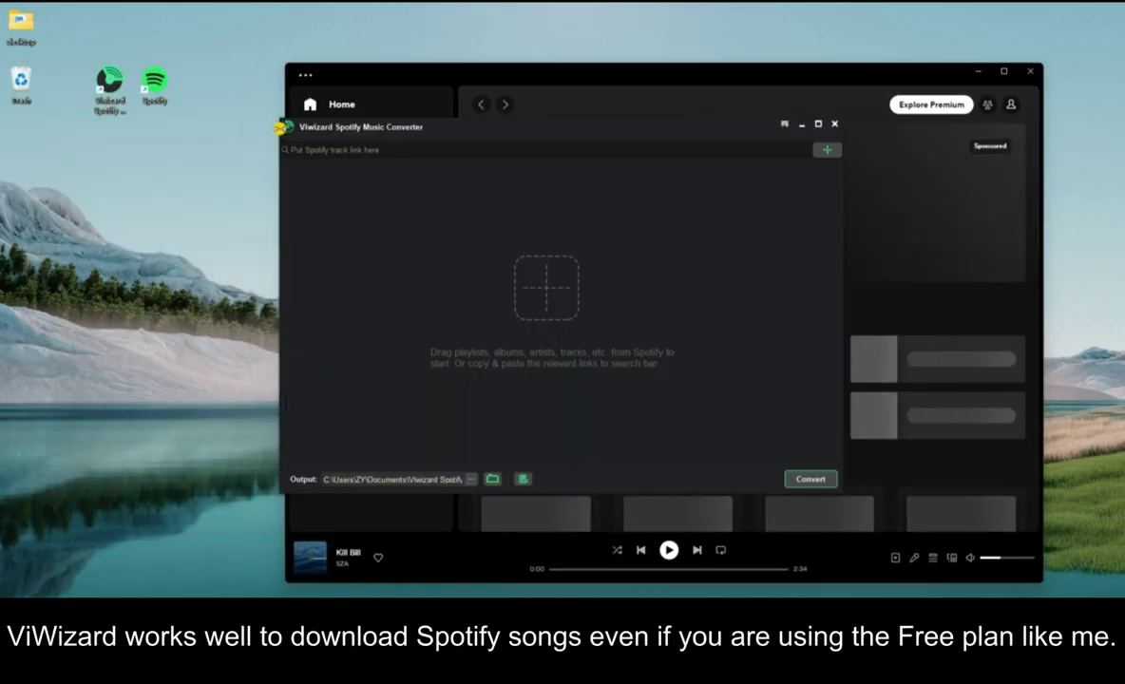
{"action": "left_click_drag", "start_coordinate": [432, 125], "coordinate": [168, 154]}
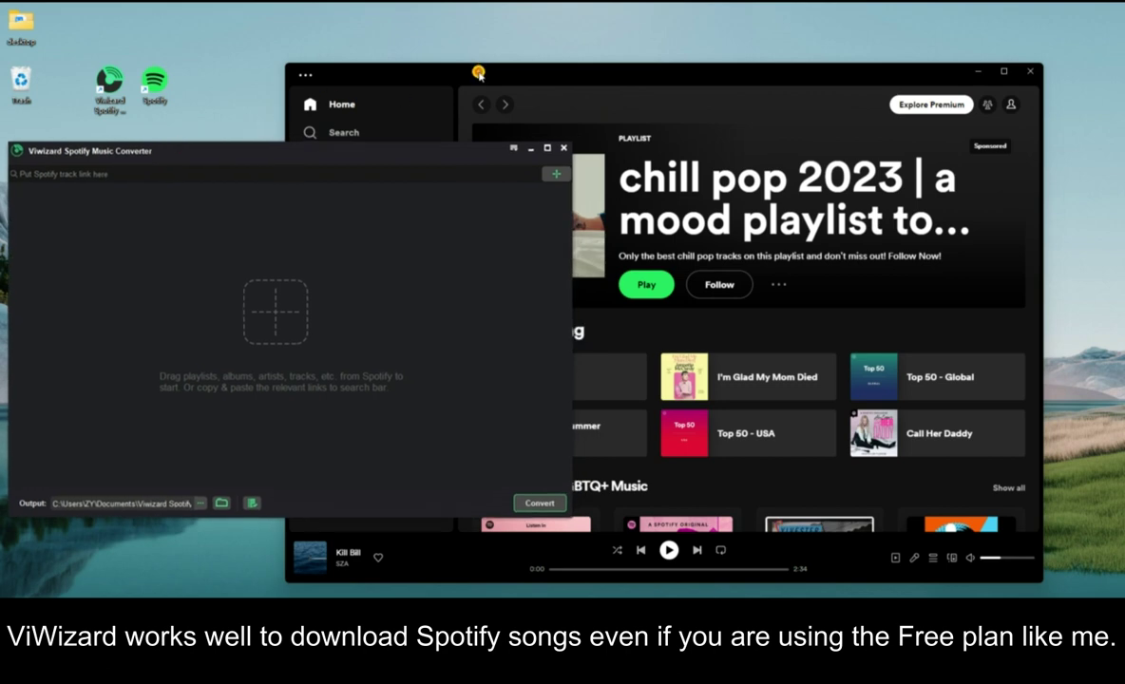
{"action": "left_click_drag", "start_coordinate": [443, 67], "coordinate": [540, 68]}
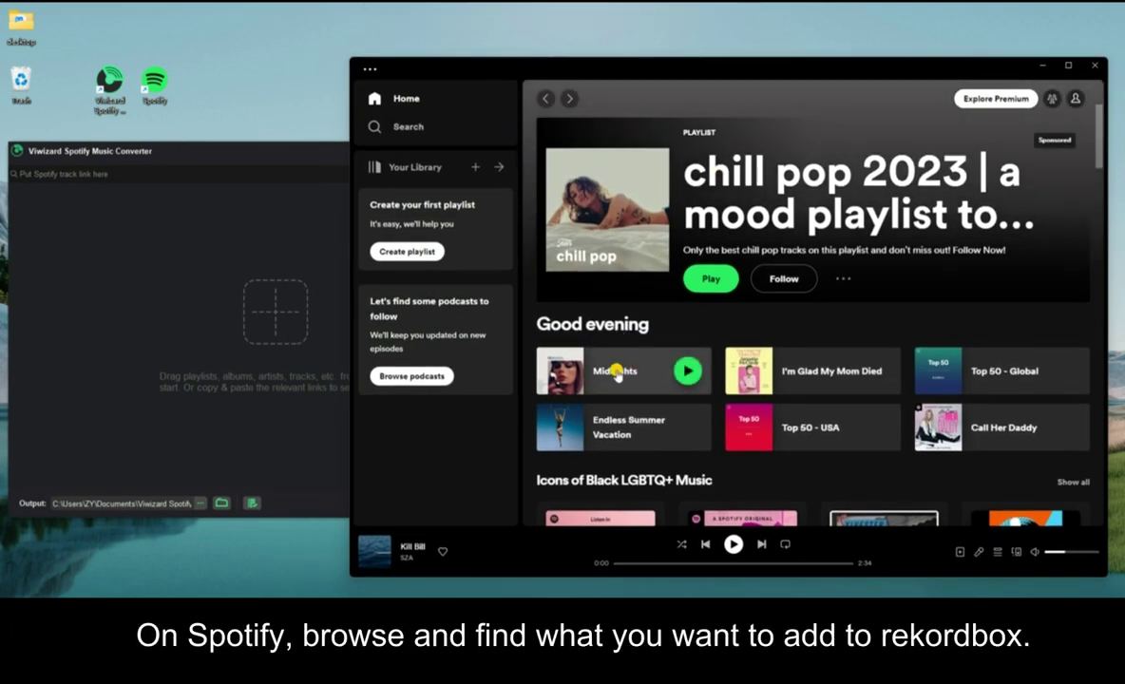
Open the Midnights album and drag Maroon into the ViWizard list.
{"action": "scroll", "coordinate": [613, 373], "scroll_direction": "down", "scroll_amount": 2}
{"action": "scroll", "coordinate": [611, 368], "scroll_direction": "up", "scroll_amount": 2}
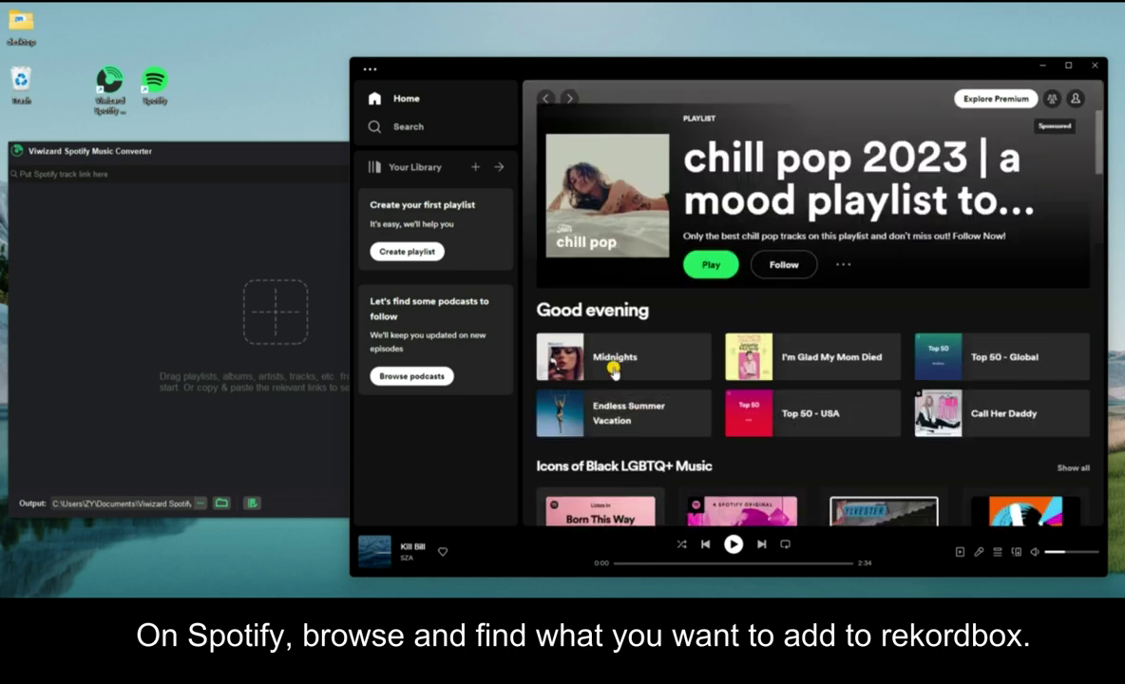
{"action": "left_click", "coordinate": [605, 372]}
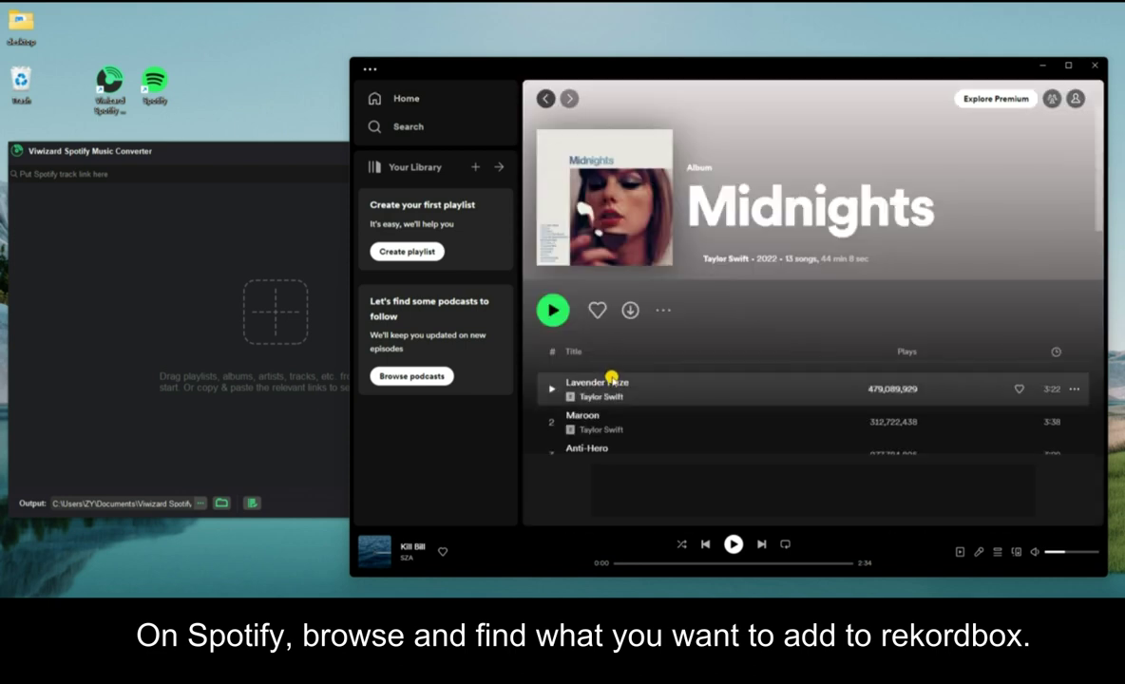
{"action": "scroll", "coordinate": [611, 383], "scroll_direction": "down", "scroll_amount": 1}
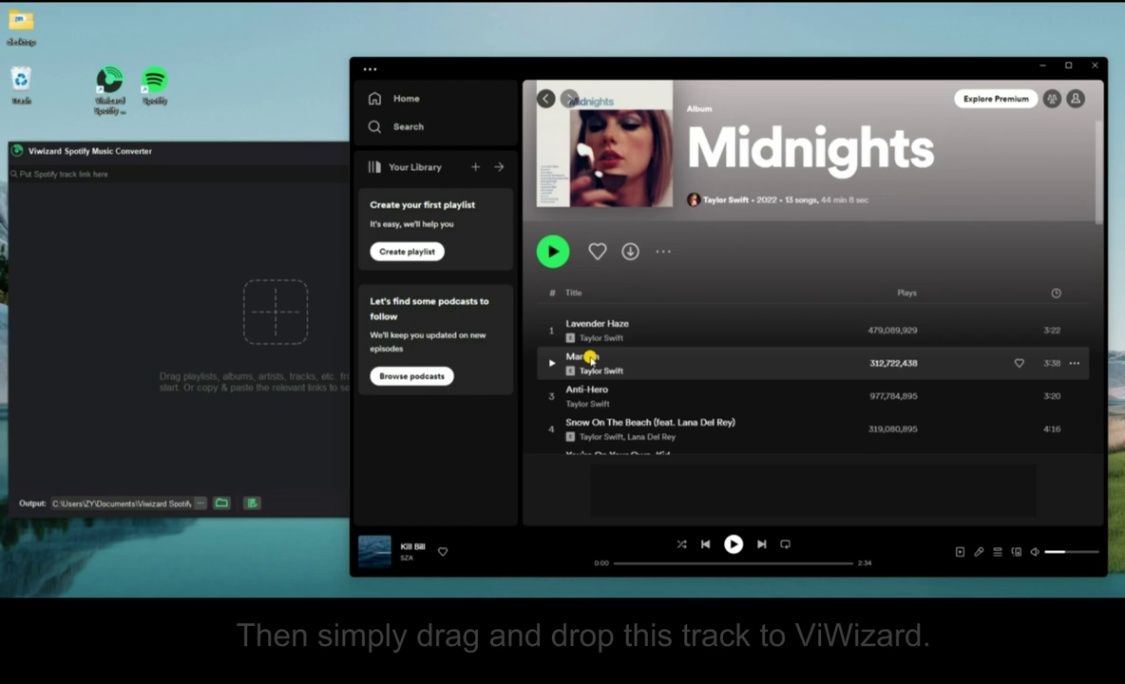
{"action": "left_click_drag", "start_coordinate": [581, 359], "coordinate": [233, 360]}
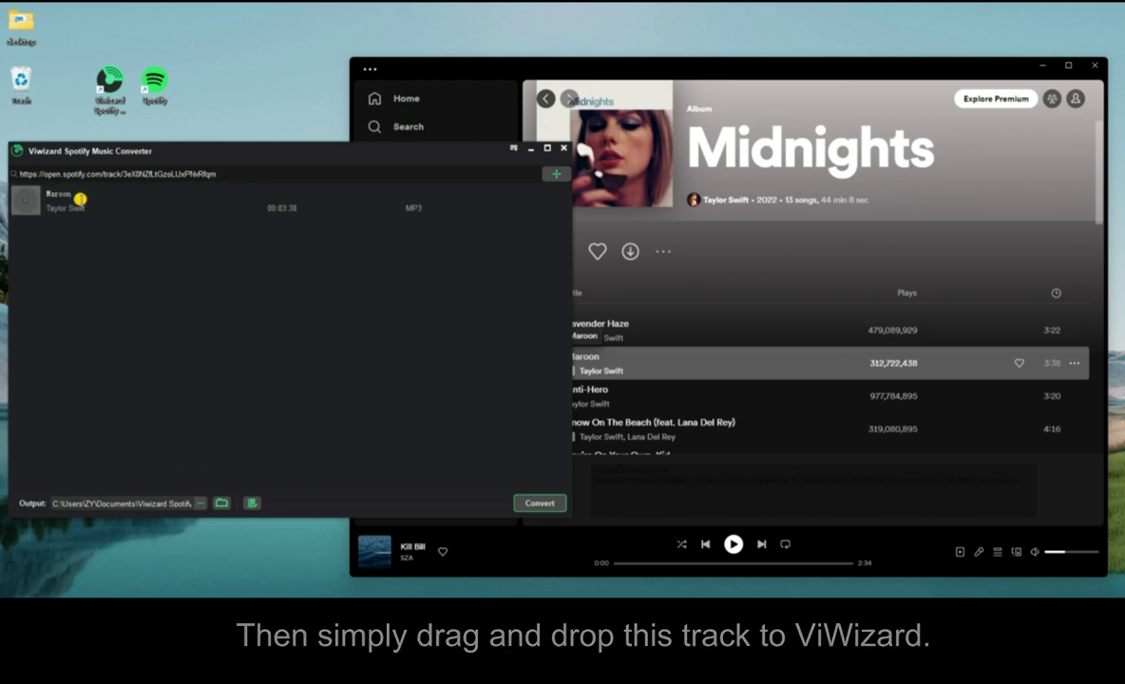
In Preferences > Convert, set output to MP3, Stereo, 48000 Hz, 256 kbps.
{"action": "left_click", "coordinate": [513, 151]}
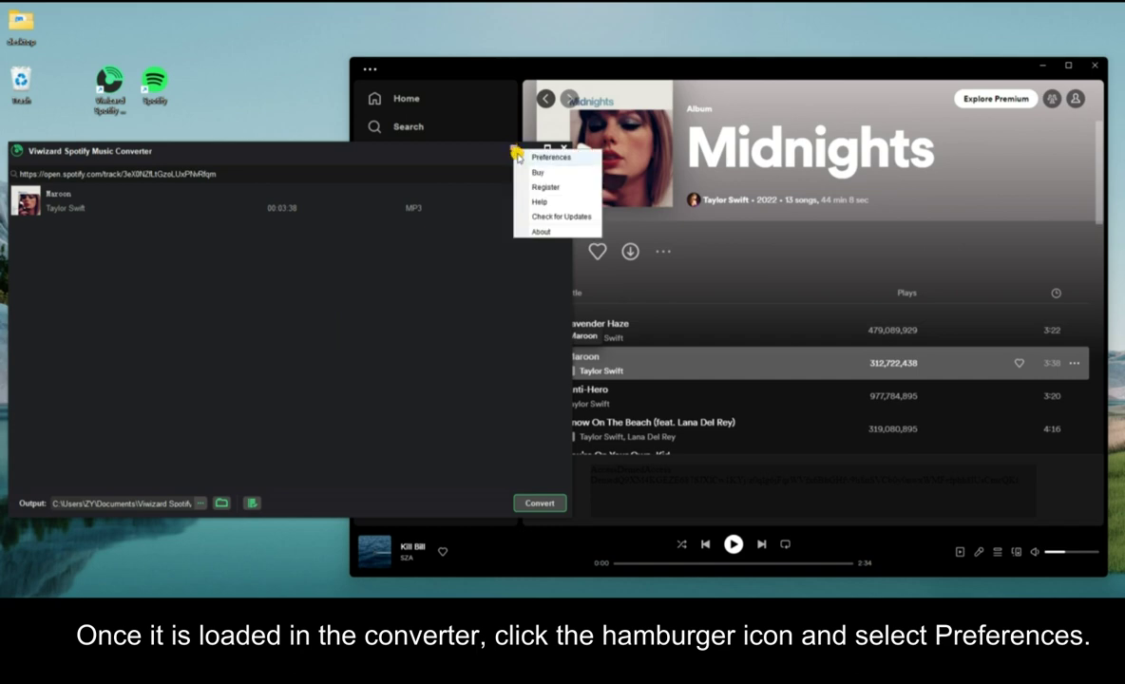
{"action": "left_click", "coordinate": [574, 159]}
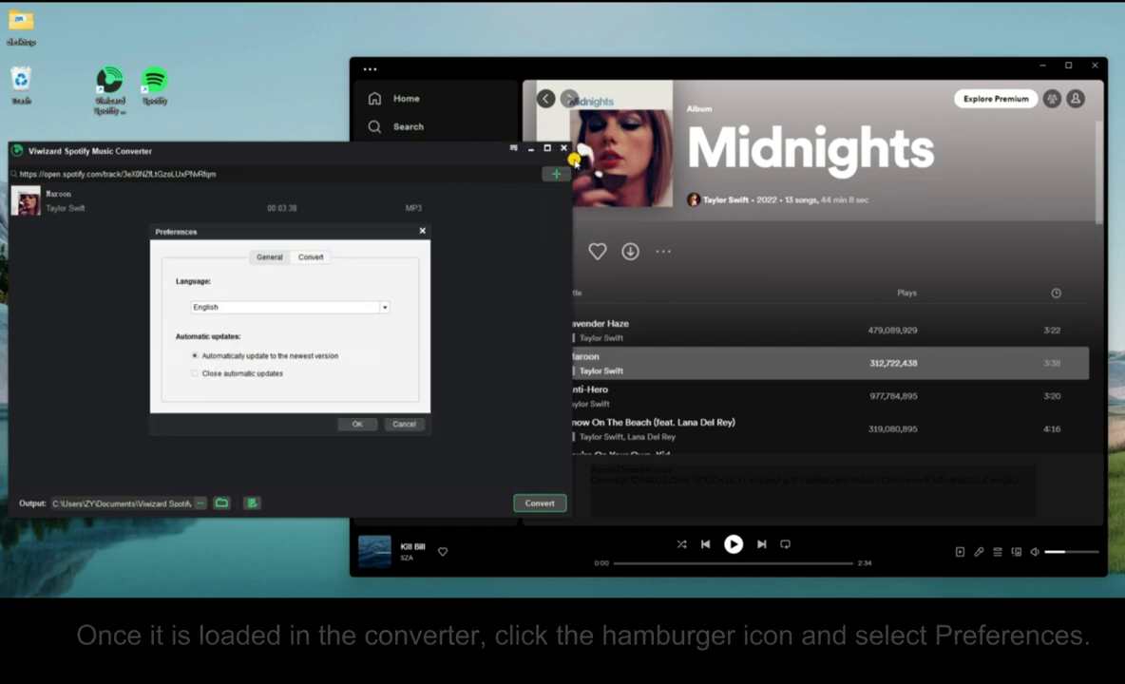
{"action": "left_click", "coordinate": [325, 259]}
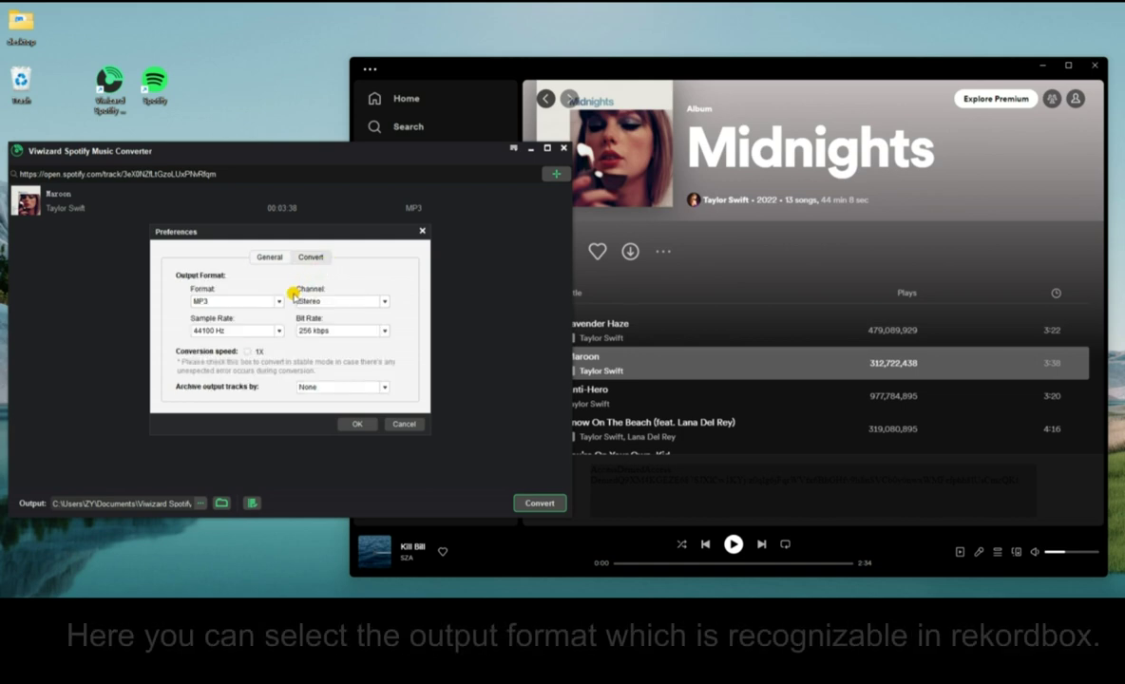
{"action": "left_click", "coordinate": [282, 302]}
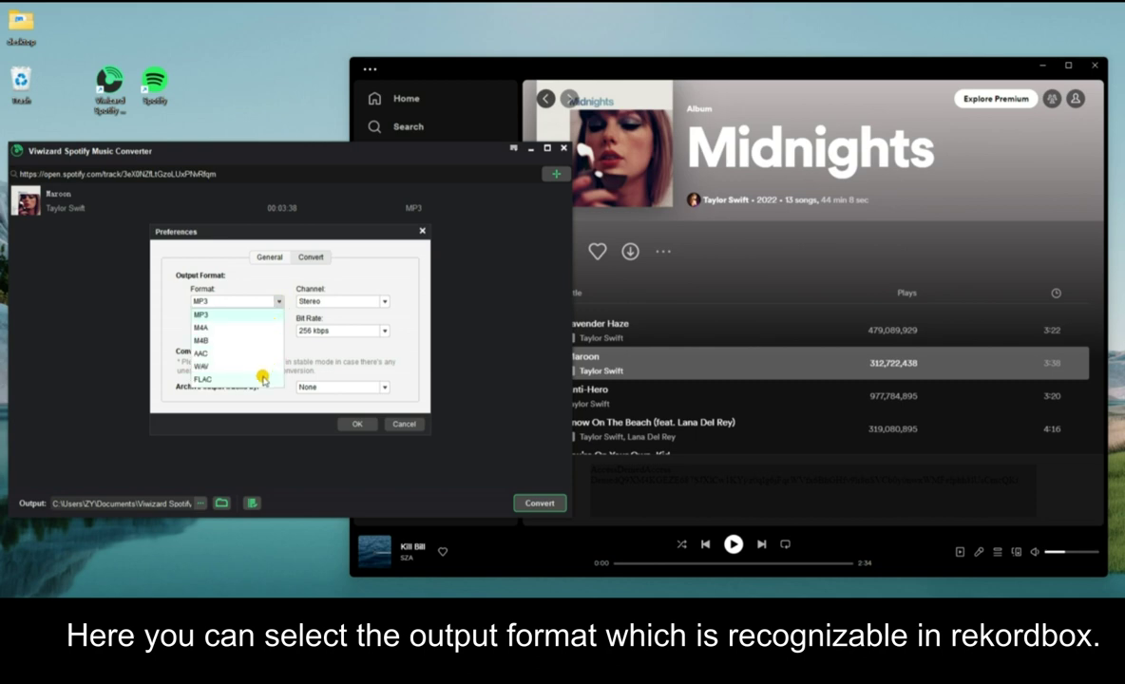
{"action": "left_click", "coordinate": [384, 302]}
{"action": "left_click", "coordinate": [384, 304]}
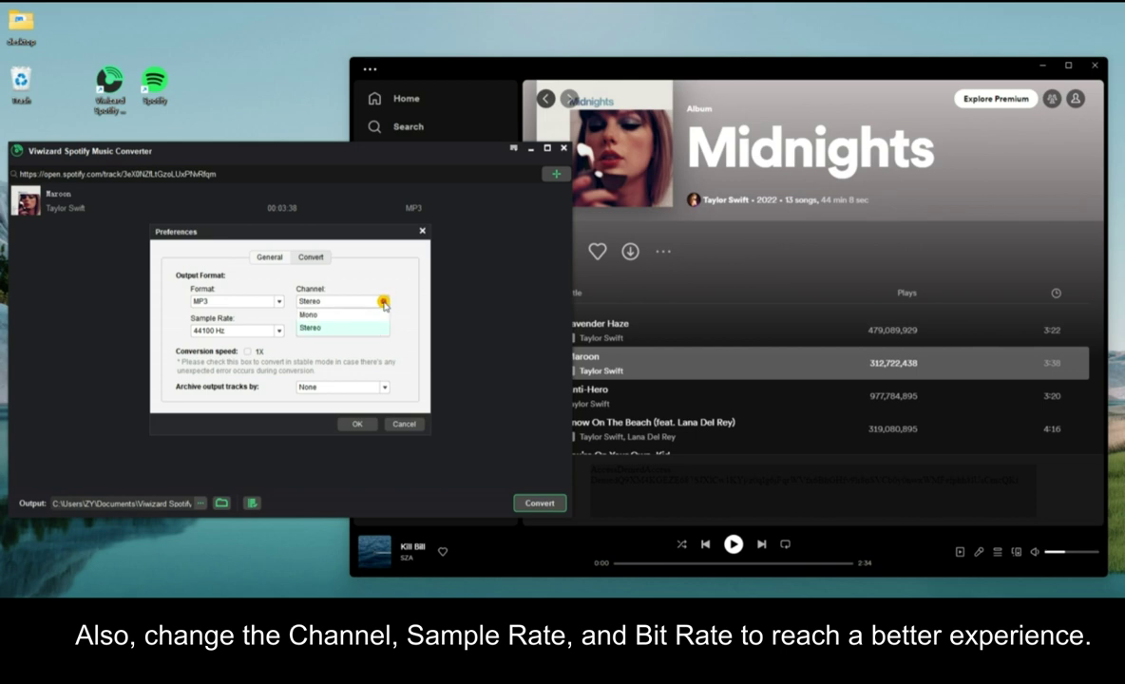
{"action": "left_click", "coordinate": [279, 332]}
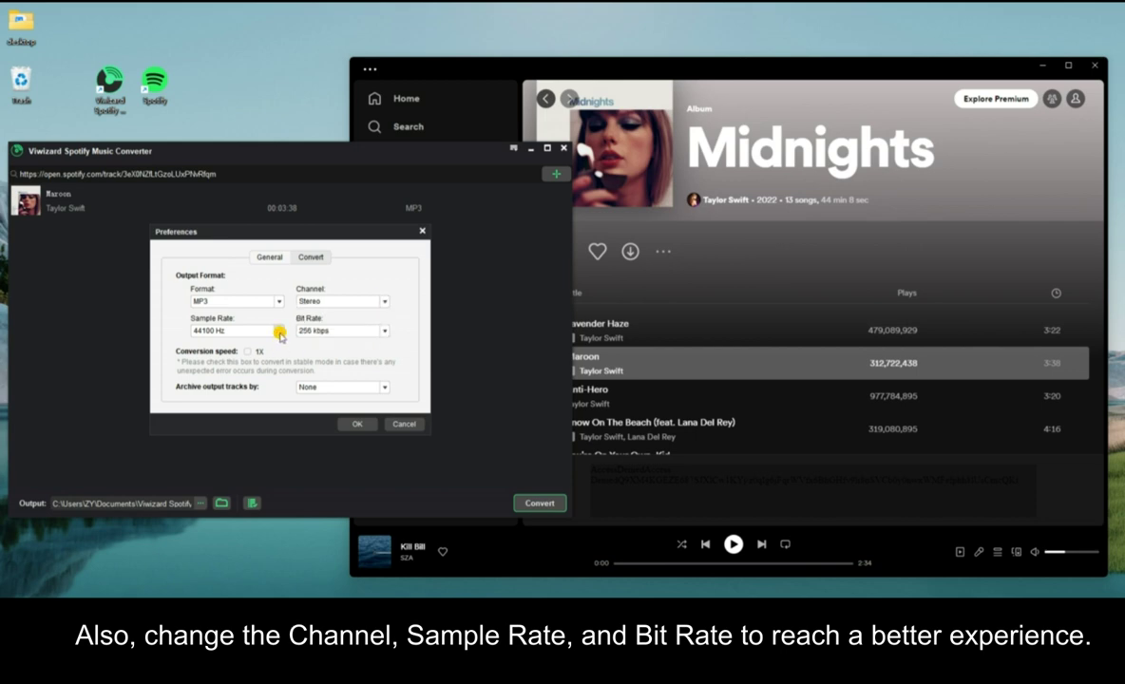
{"action": "left_click", "coordinate": [278, 331]}
{"action": "left_click", "coordinate": [251, 408]}
{"action": "left_click", "coordinate": [381, 332]}
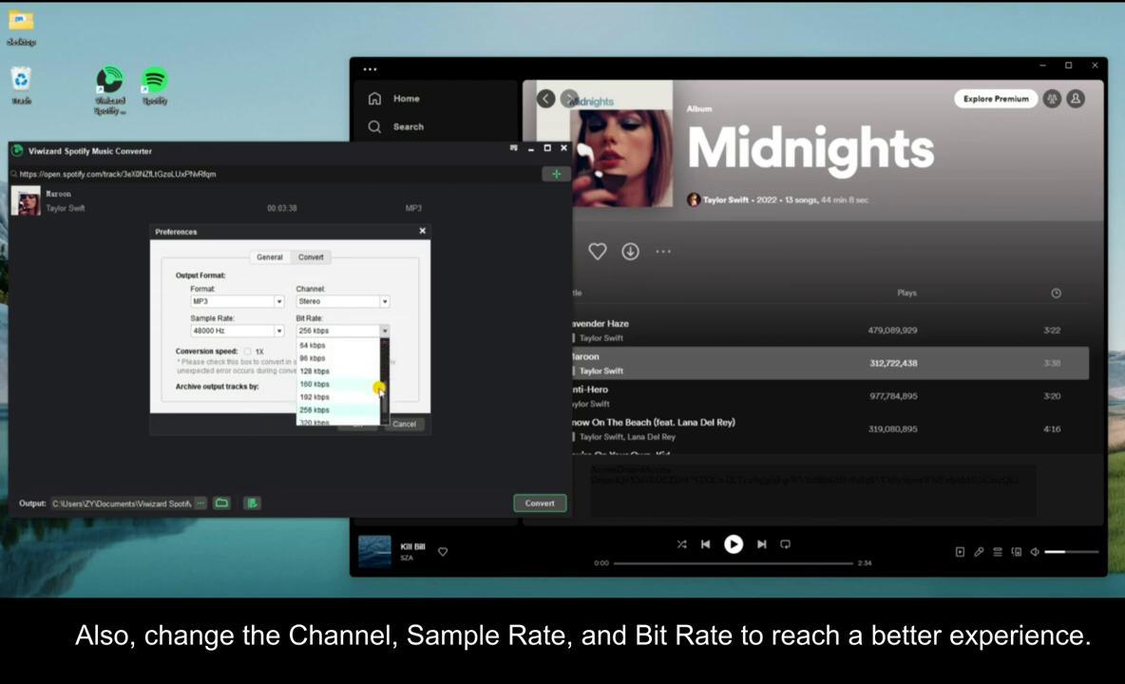
{"action": "left_click", "coordinate": [387, 338]}
Archive output tracks by Artist and save the preferences.
{"action": "left_click", "coordinate": [384, 388]}
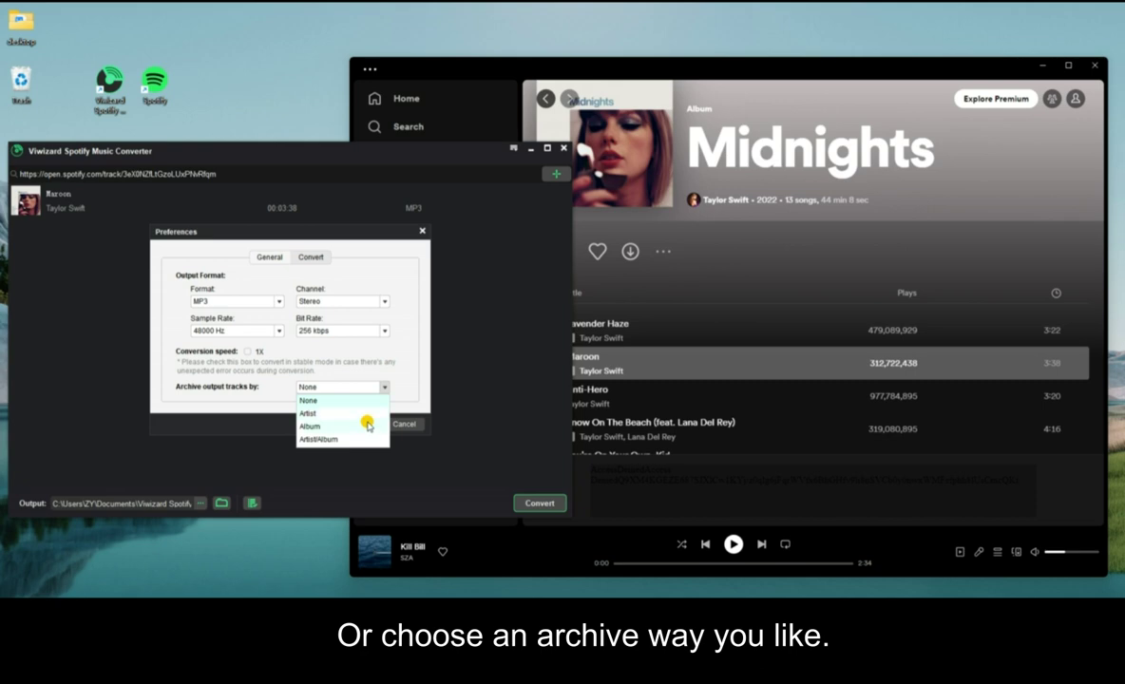
{"action": "left_click", "coordinate": [367, 414]}
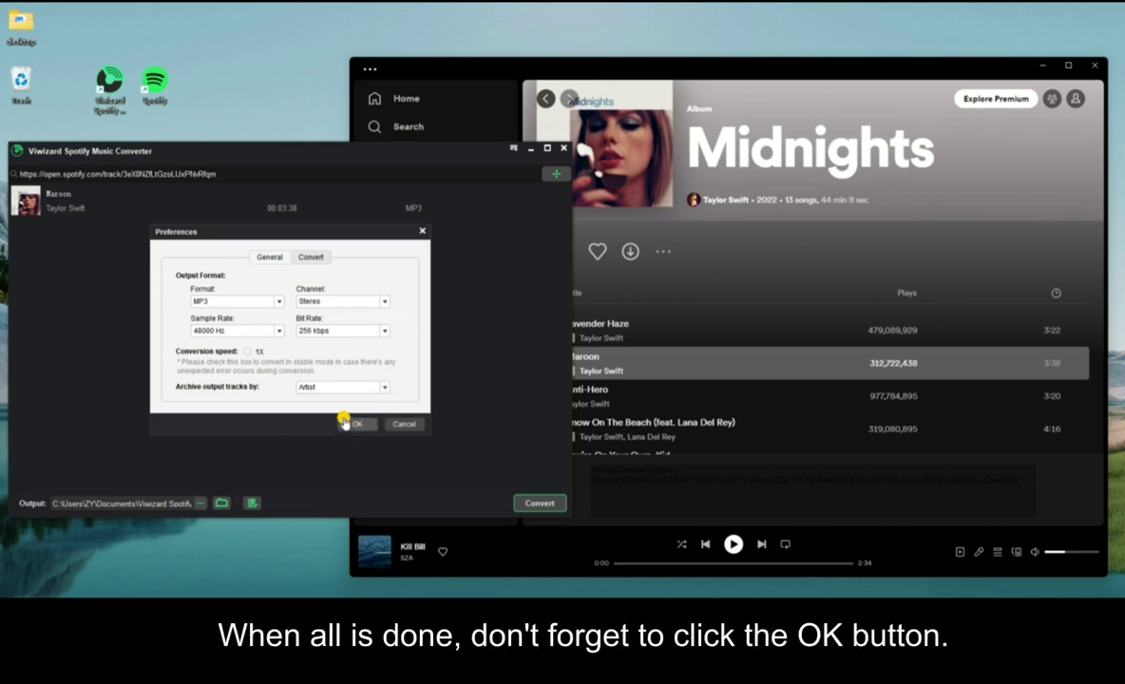
{"action": "left_click", "coordinate": [363, 425]}
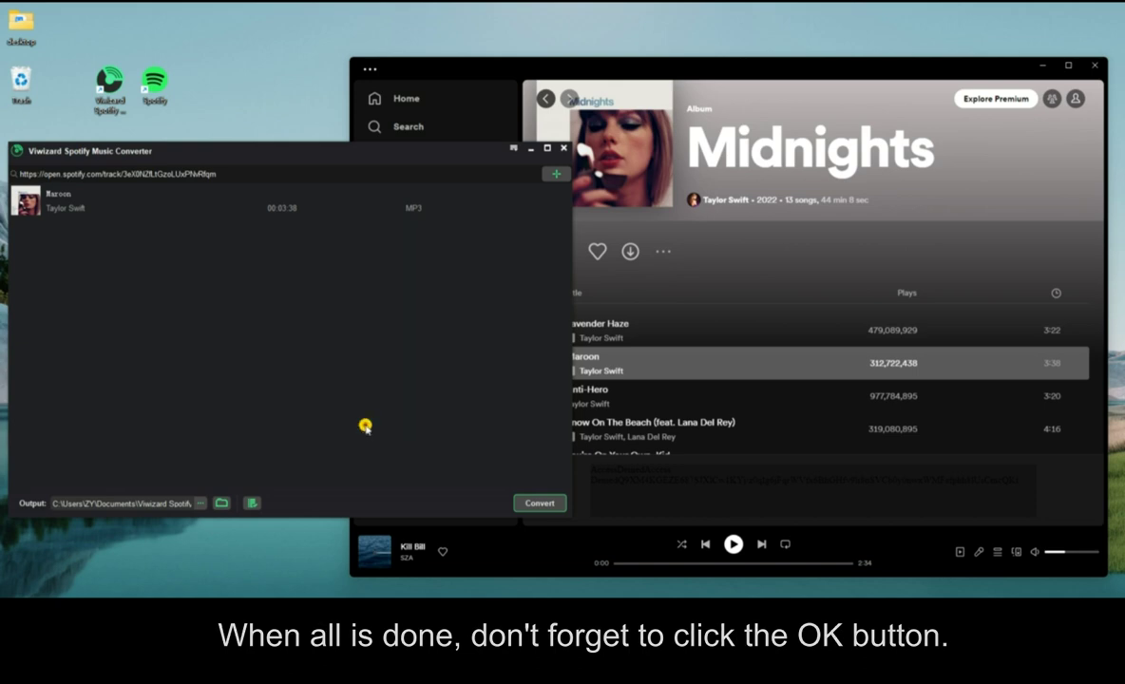
Convert Maroon and reveal Maroon.mp3 in the Converted/Taylor Swift folder.
{"action": "left_click", "coordinate": [540, 503]}
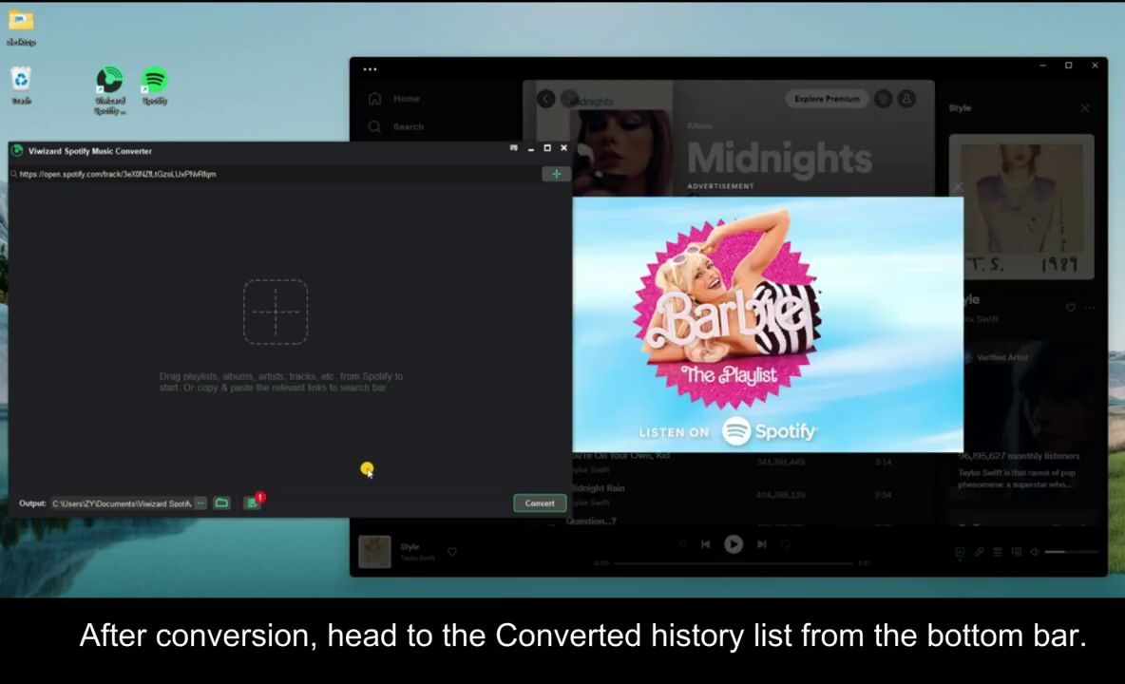
{"action": "left_click", "coordinate": [252, 505]}
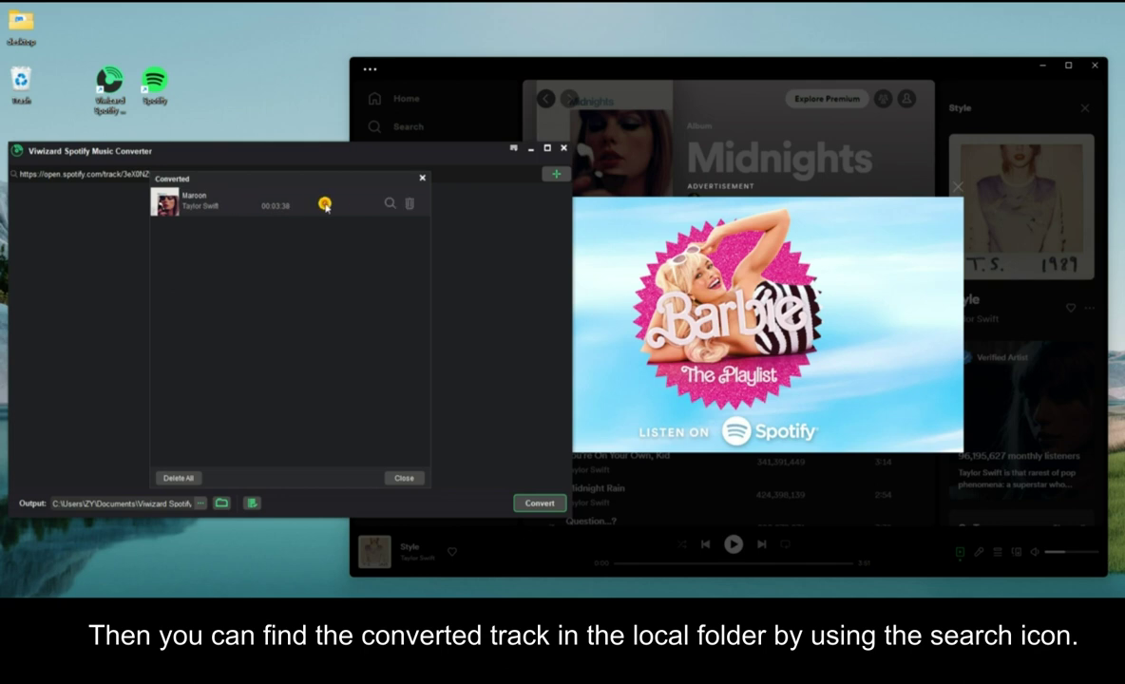
{"action": "left_click", "coordinate": [390, 207]}
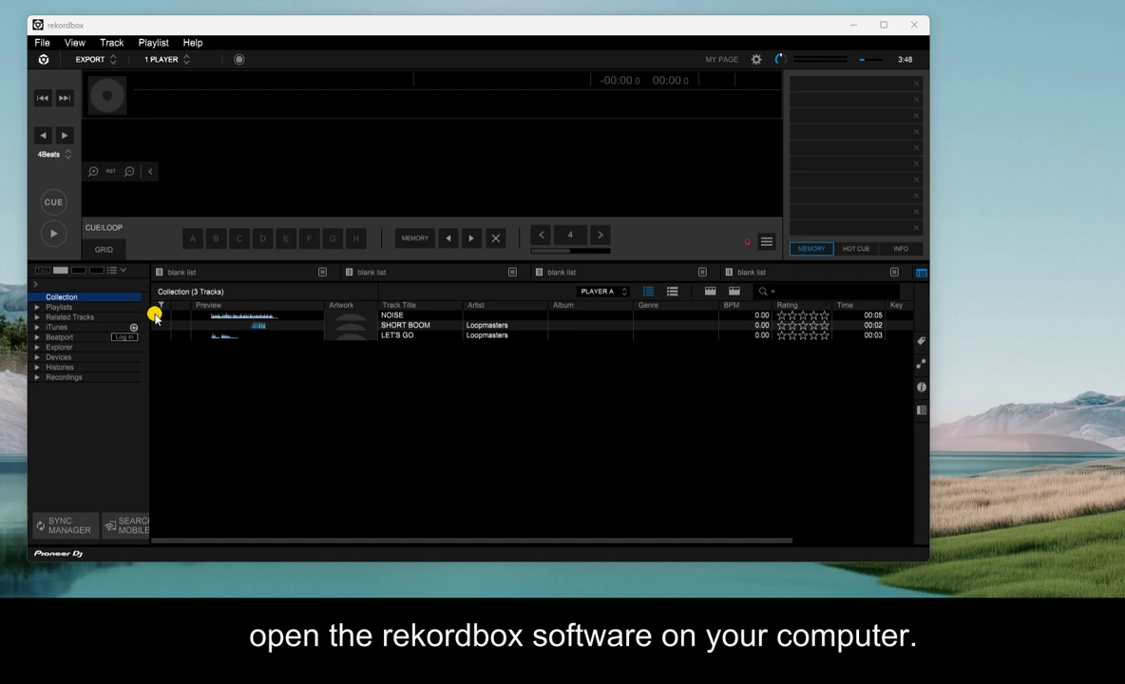
Import Maroon.mp3 via Import Track into rekordbox and select it in the collection.
{"action": "left_click", "coordinate": [49, 45]}
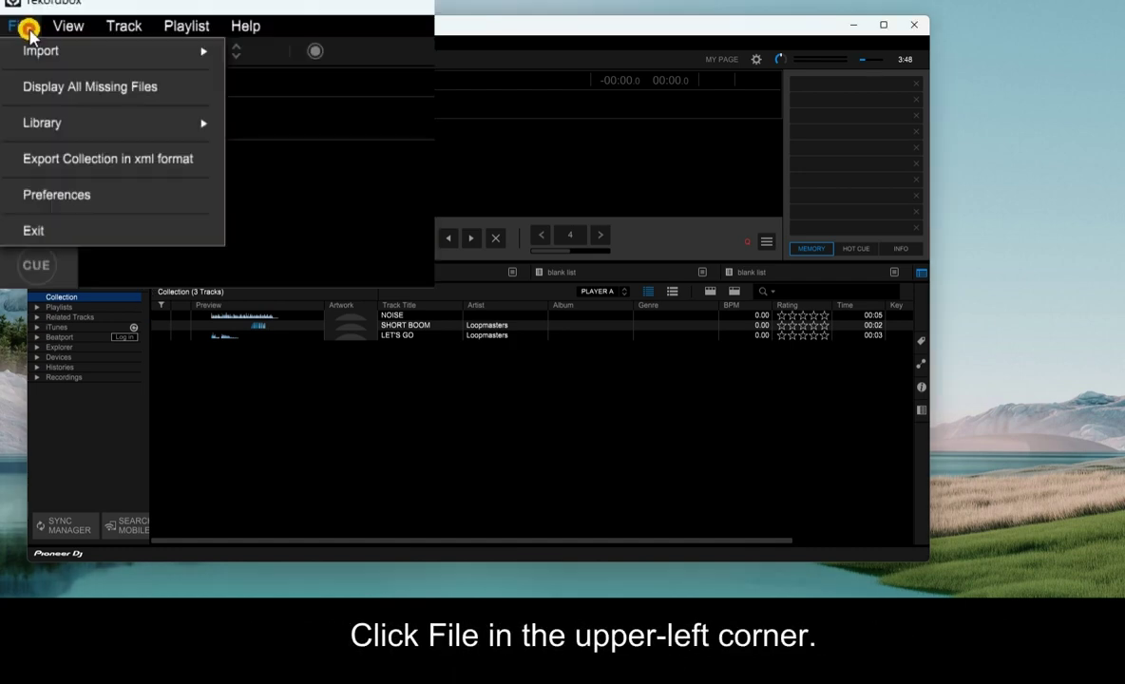
{"action": "mouse_move", "coordinate": [49, 60]}
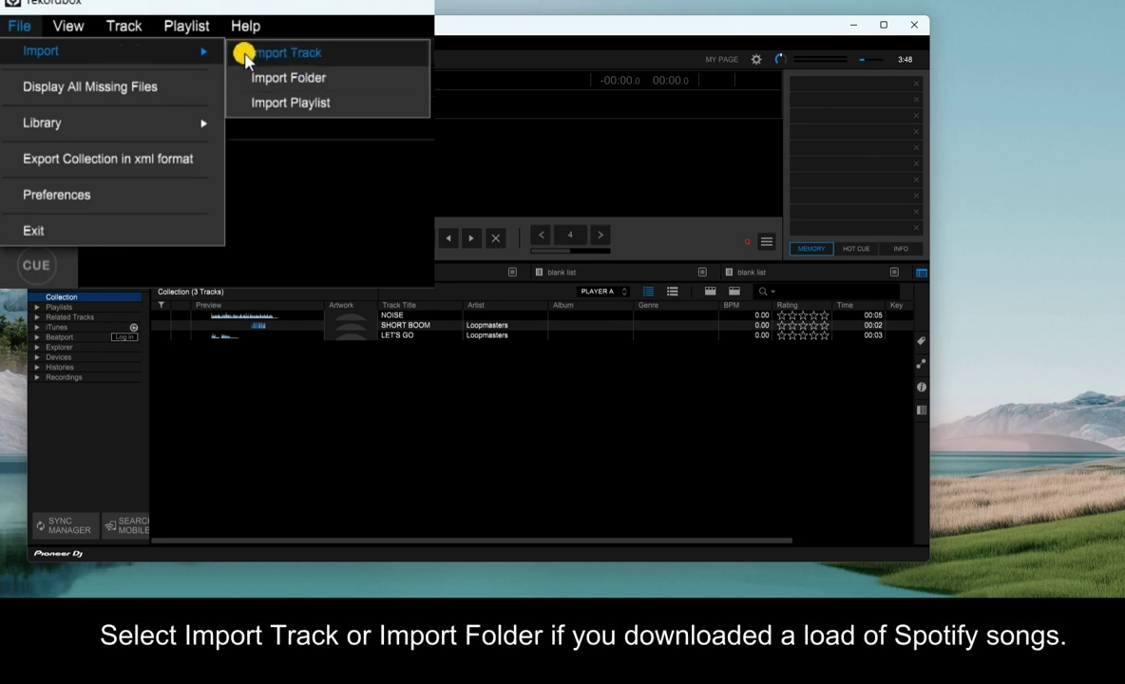
{"action": "left_click", "coordinate": [188, 62]}
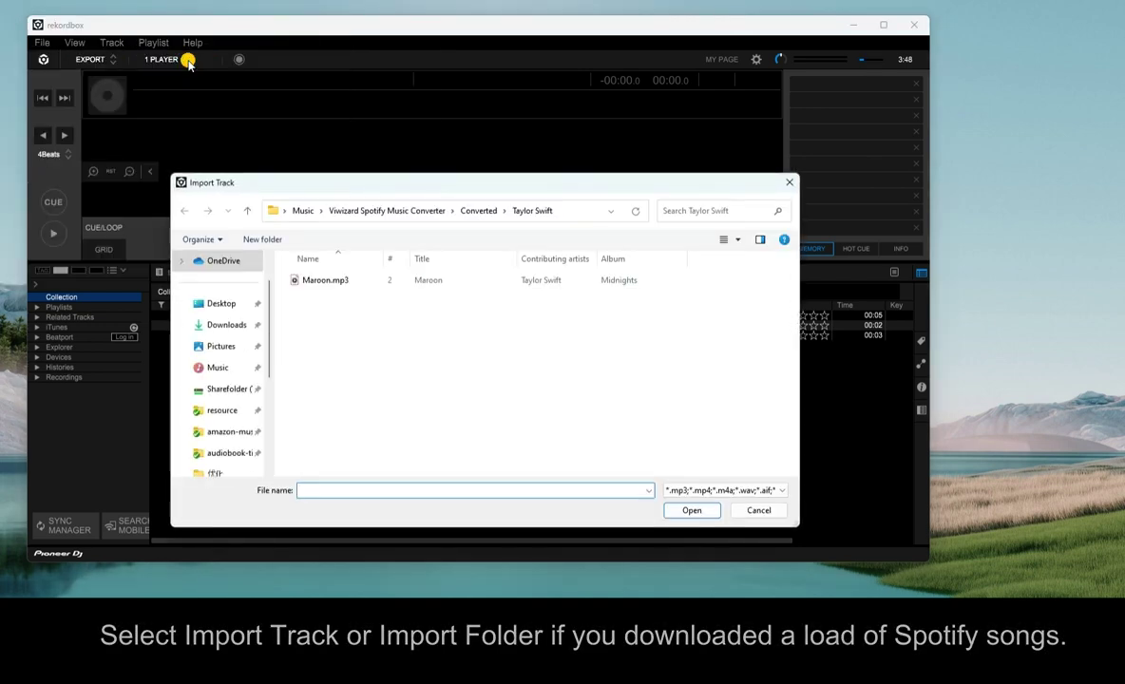
{"action": "left_click", "coordinate": [346, 284]}
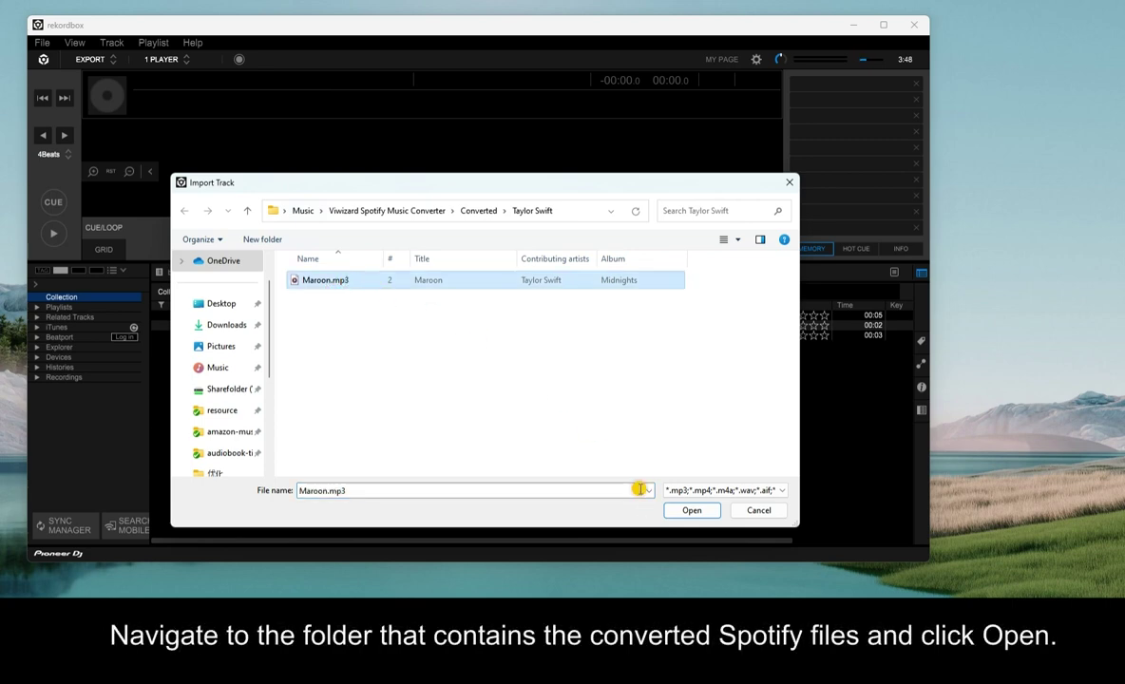
{"action": "left_click", "coordinate": [704, 510]}
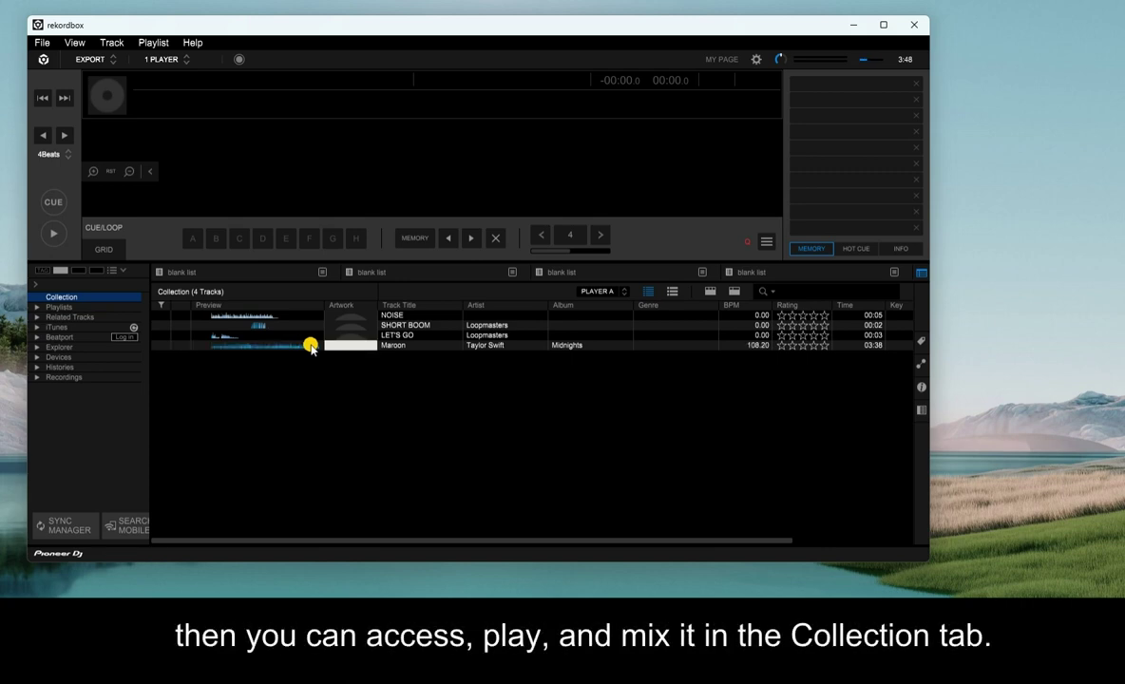
{"action": "left_click", "coordinate": [311, 346]}
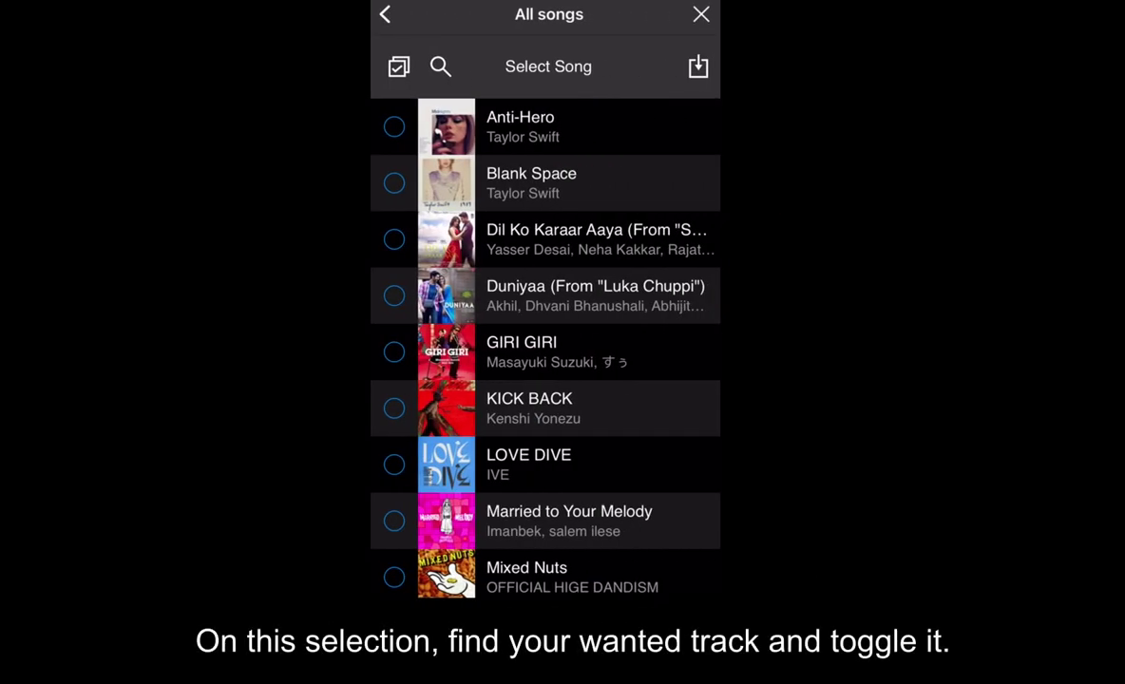
Import Anti-Hero, load it from Collection onto deck A, and expand the deck view.
{"action": "left_click", "coordinate": [393, 126]}
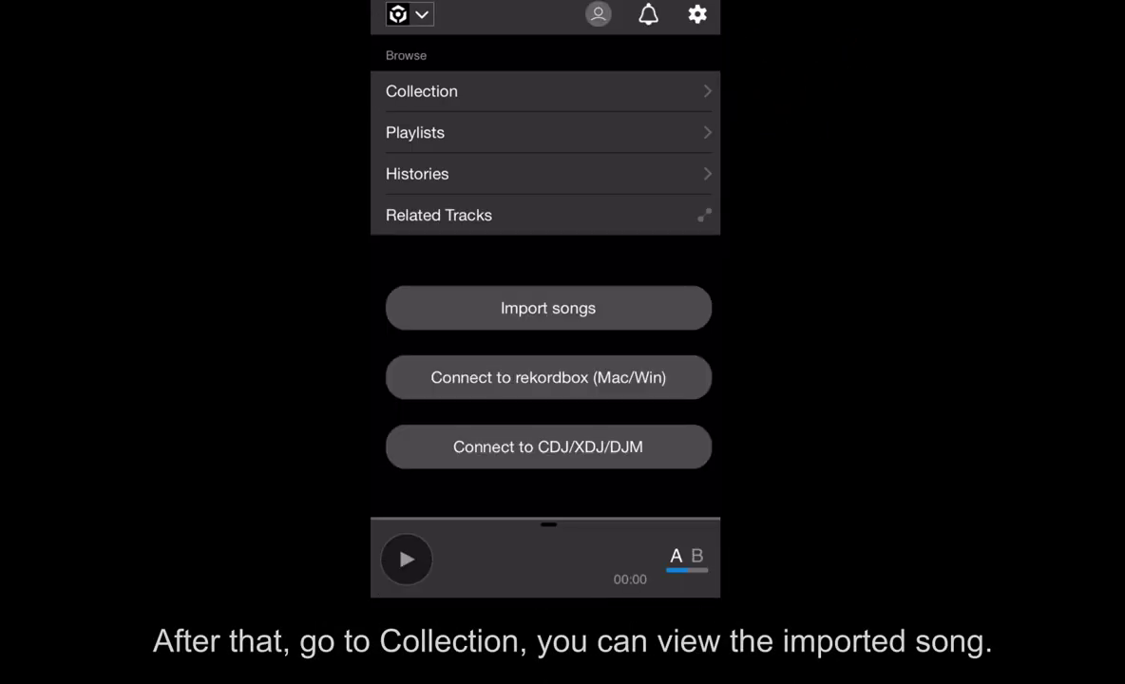
{"action": "left_click", "coordinate": [421, 91]}
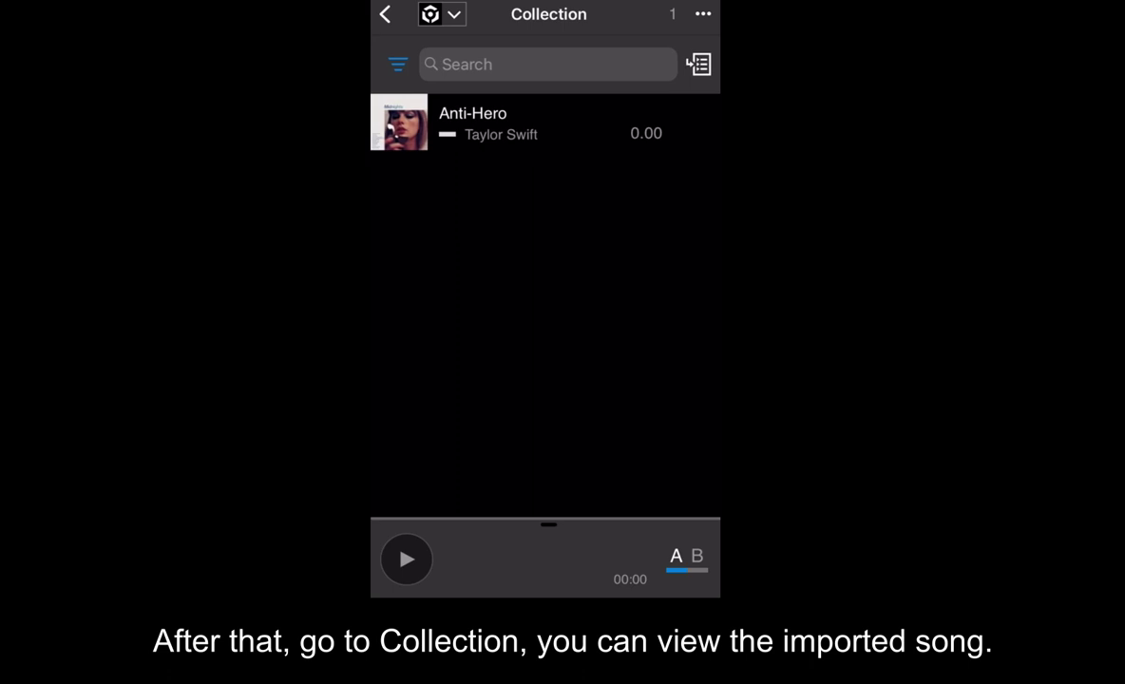
{"action": "left_click", "coordinate": [533, 122]}
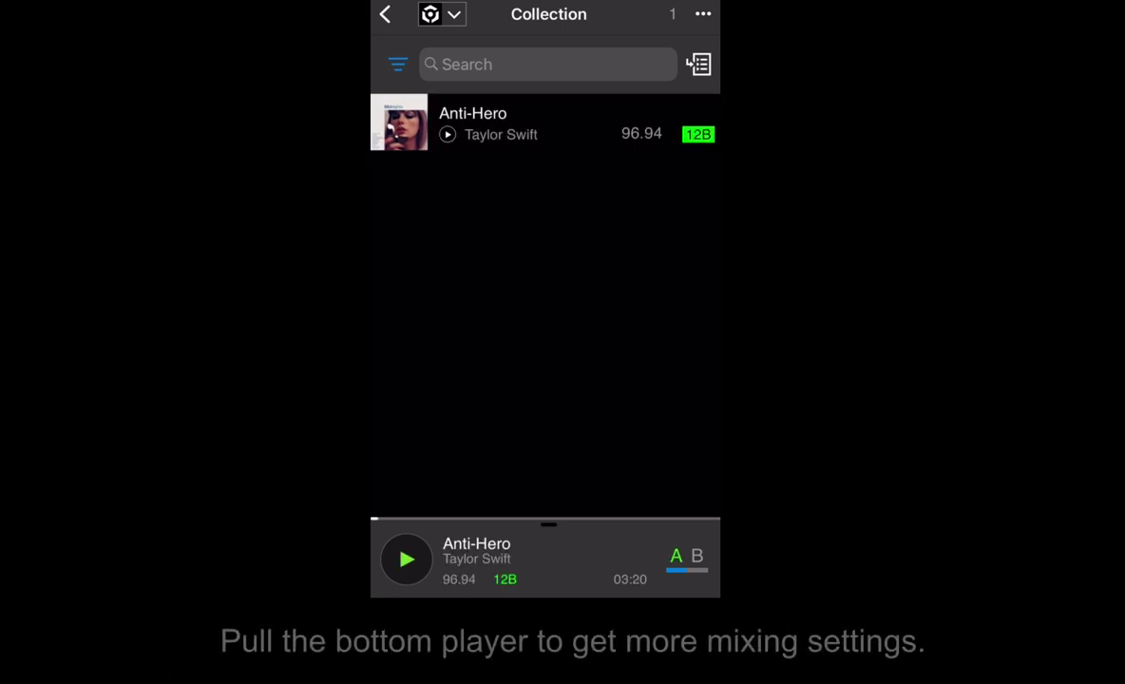
{"action": "left_click_drag", "start_coordinate": [548, 533], "coordinate": [549, 428]}
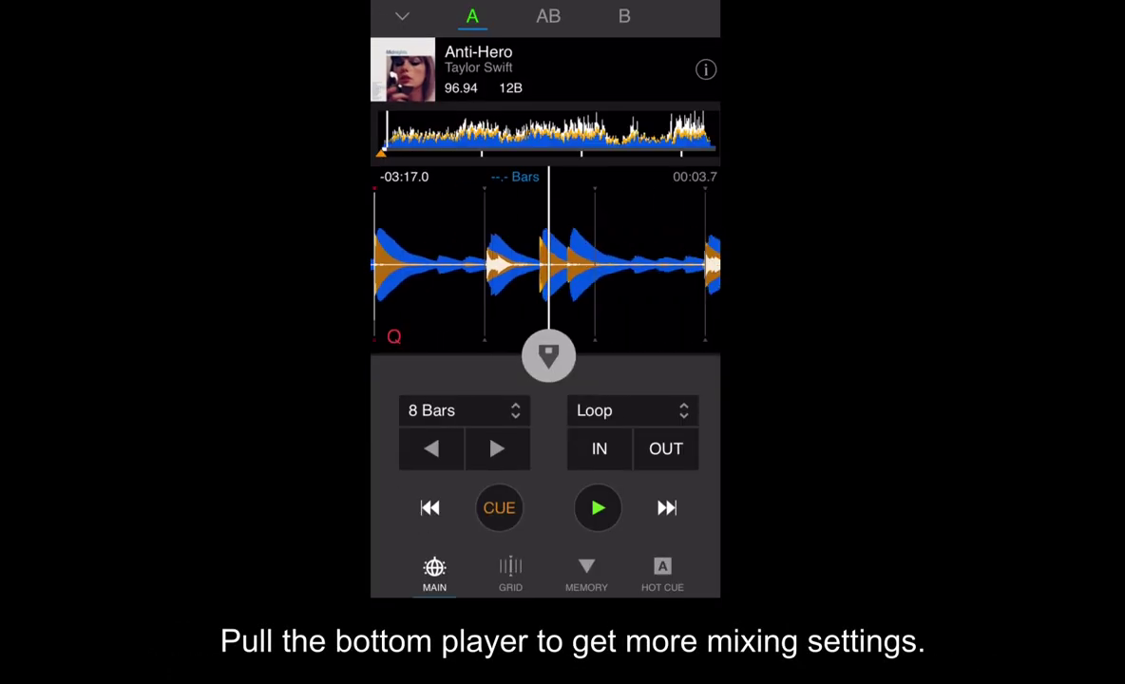